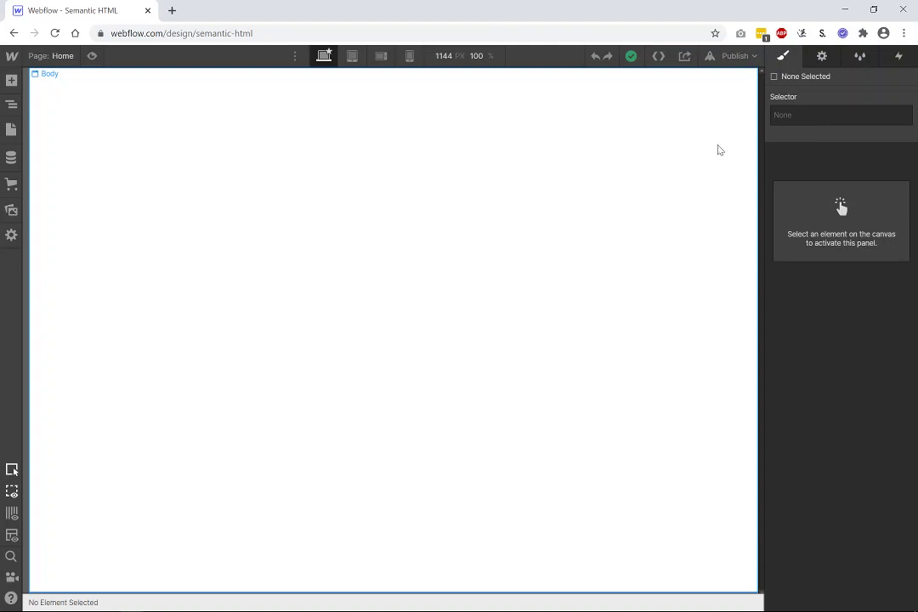
# Step: Close the Navigator, select the Body, and open the Add Elements panel
pyautogui.click(12, 104)
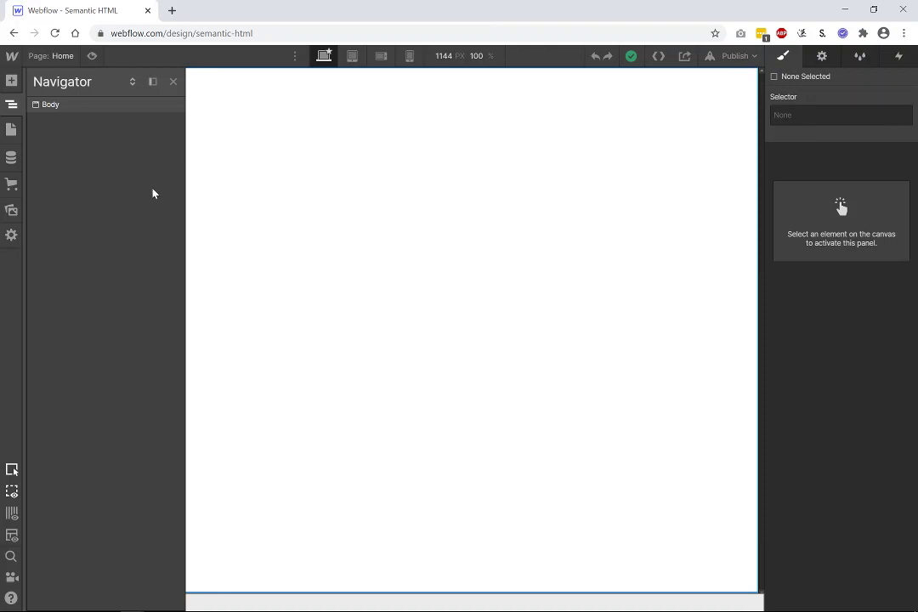
pyautogui.click(195, 92)
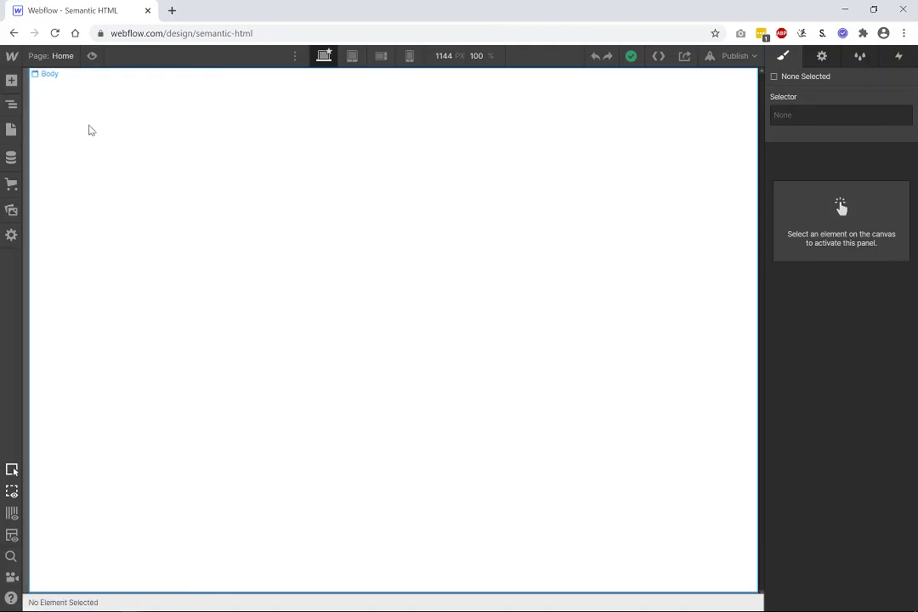
pyautogui.click(34, 98)
pyautogui.click(12, 80)
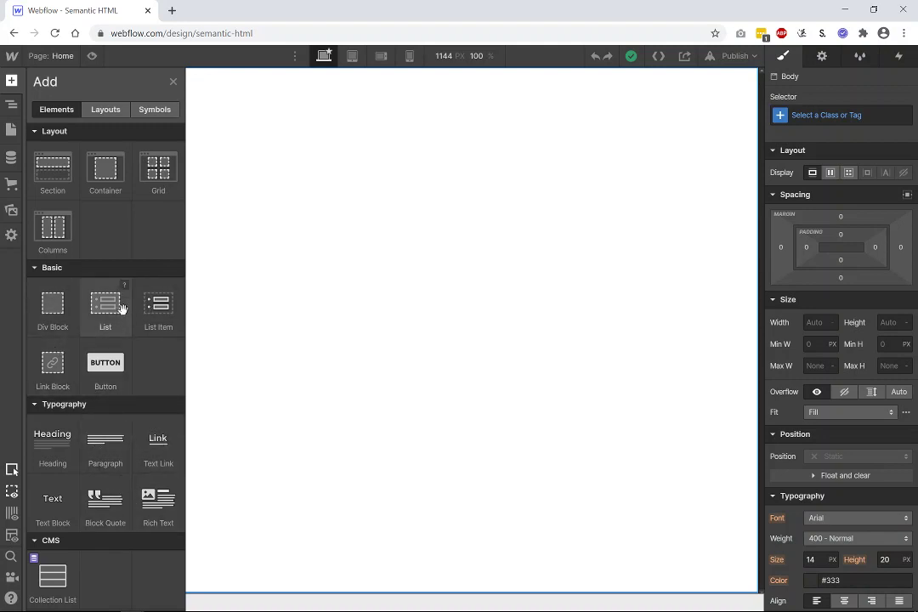
# Step: Drag a Section from the Layout group to the top of the empty Body
pyautogui.moveTo(59, 169); pyautogui.dragTo(225, 181)
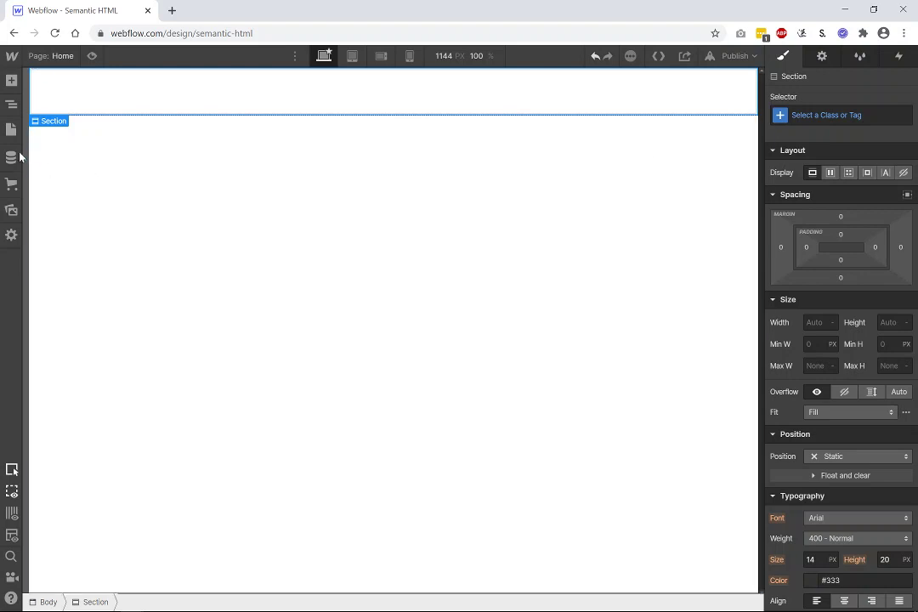
pyautogui.moveTo(53, 120)
# Step: Open the Section's Settings tab and expand its Tag dropdown
pyautogui.click(829, 60)
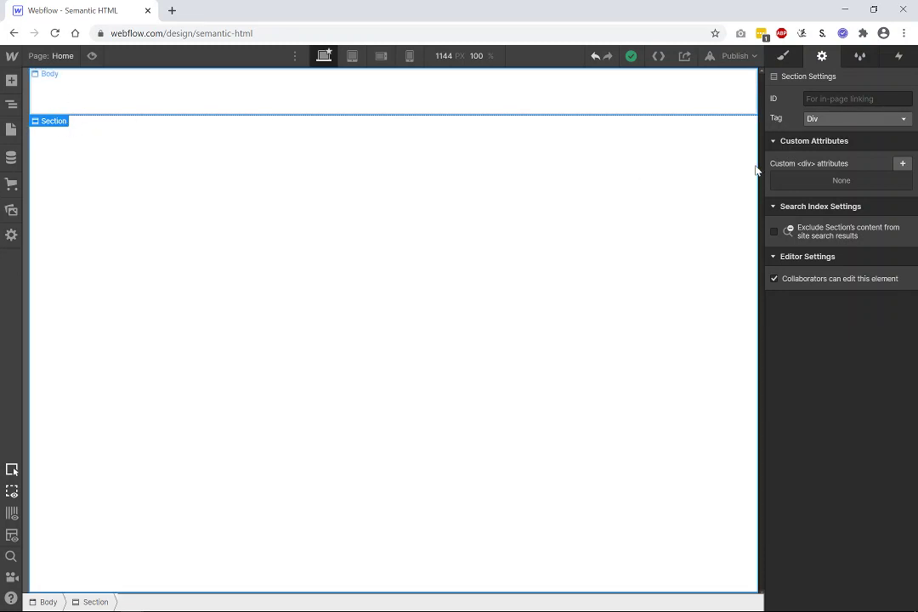
pyautogui.click(842, 121)
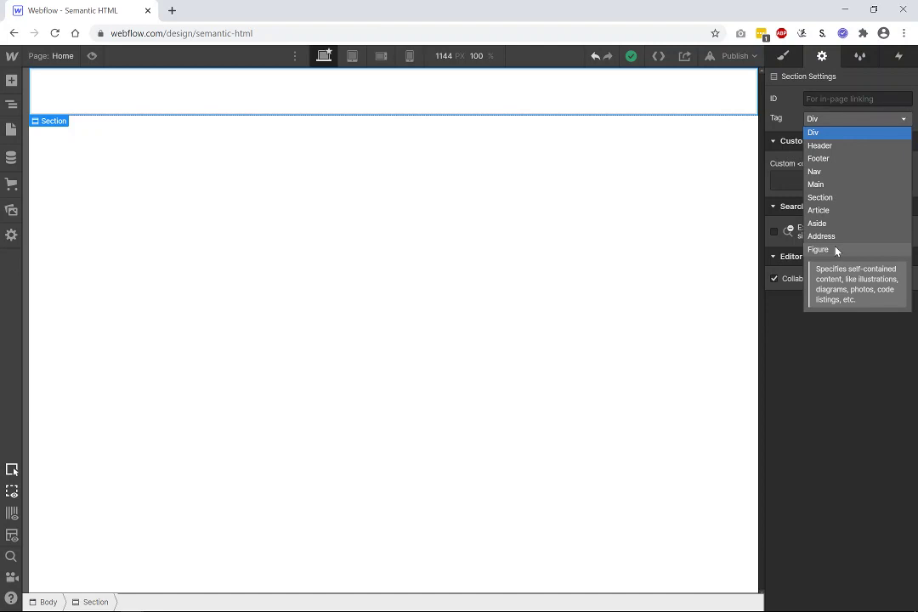
# Step: Change the Section's Tag from Div to Header
pyautogui.click(822, 147)
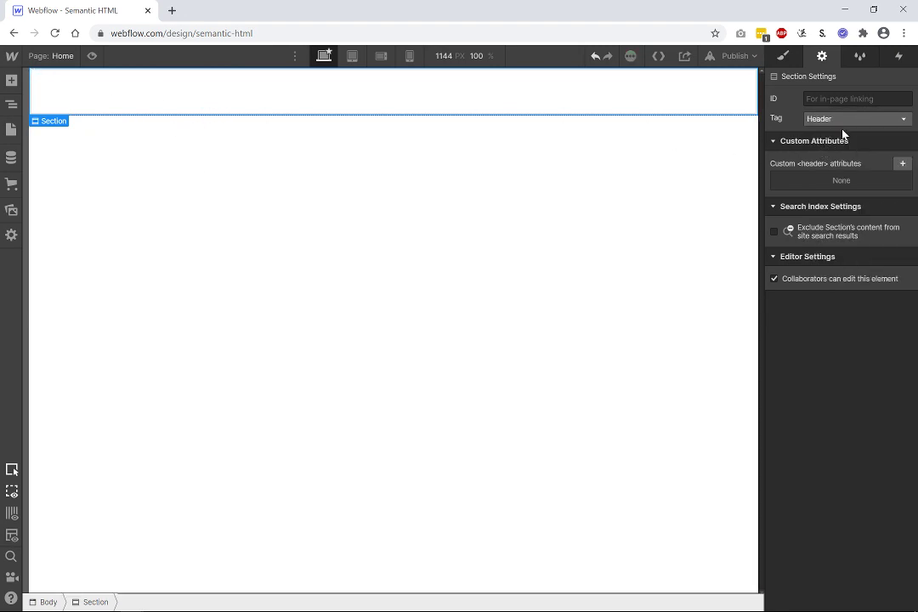
pyautogui.click(776, 64)
# Step: Add a second Section below the Header and tag it Main
pyautogui.click(13, 83)
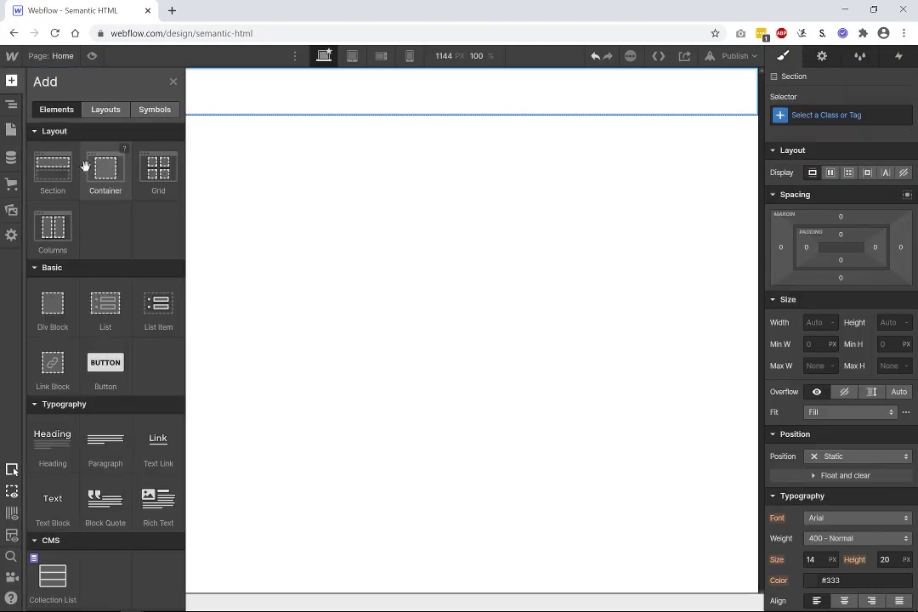
pyautogui.moveTo(60, 176); pyautogui.dragTo(219, 226)
pyautogui.click(820, 56)
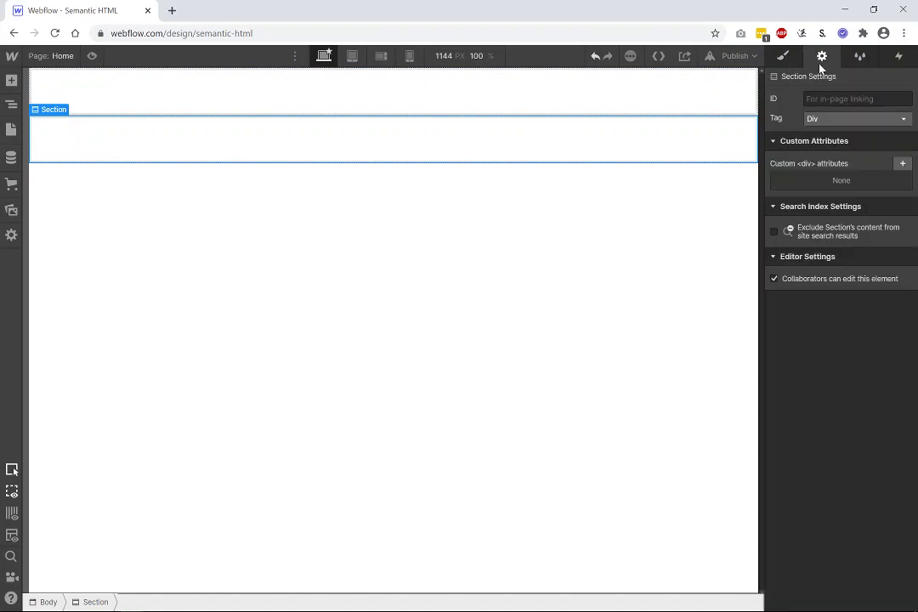
pyautogui.click(854, 120)
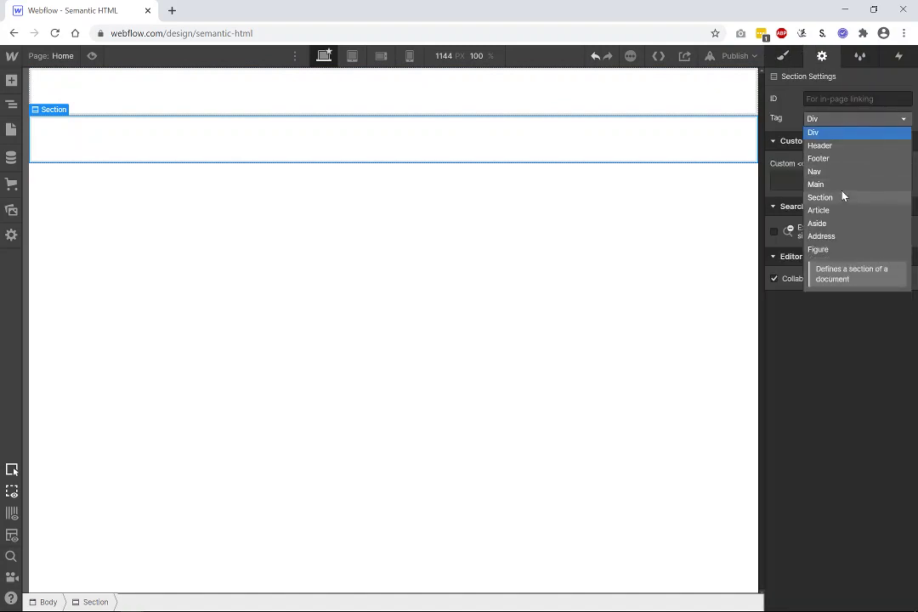
pyautogui.click(840, 186)
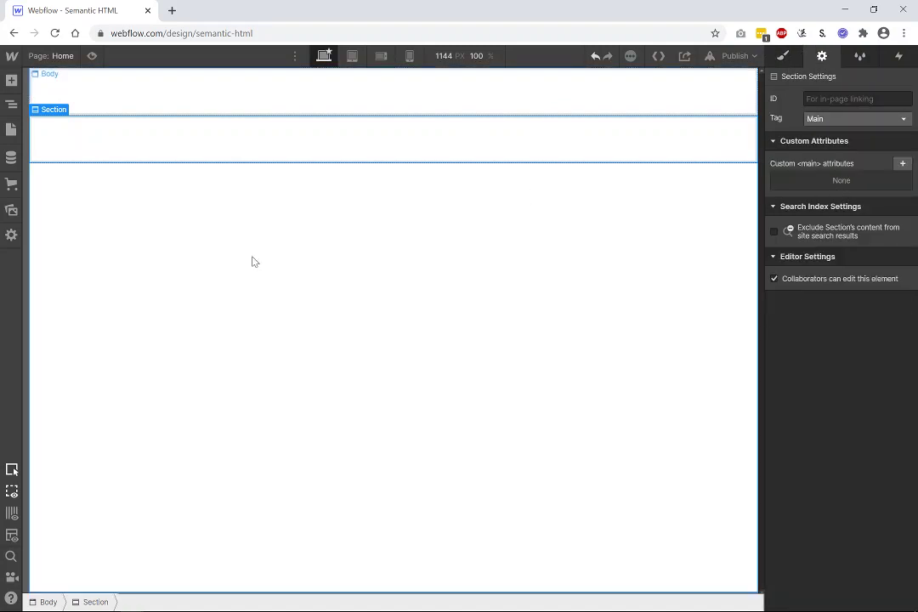
# Step: Add a third Section and tag it Aside
pyautogui.click(11, 80)
pyautogui.moveTo(89, 179); pyautogui.dragTo(306, 281)
pyautogui.click(830, 120)
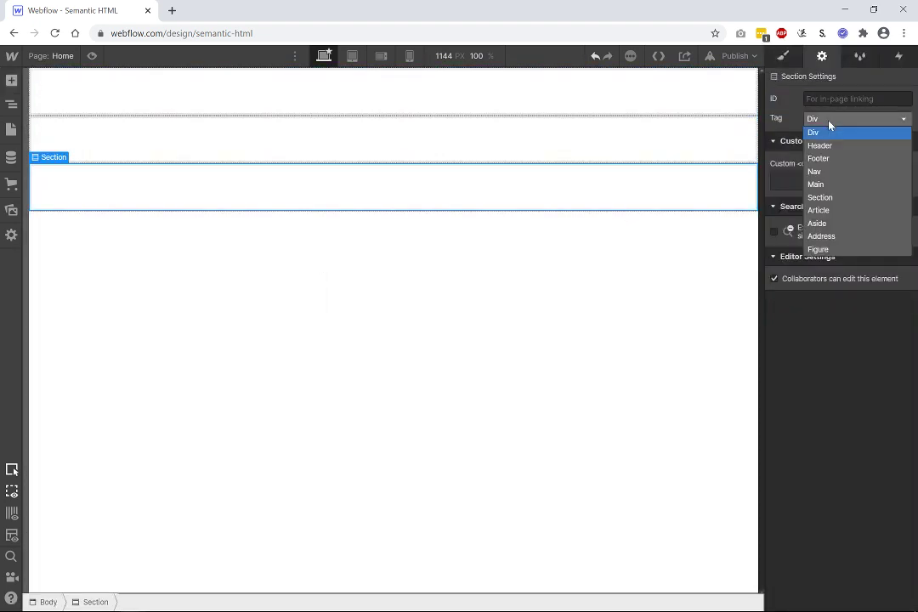
pyautogui.click(822, 223)
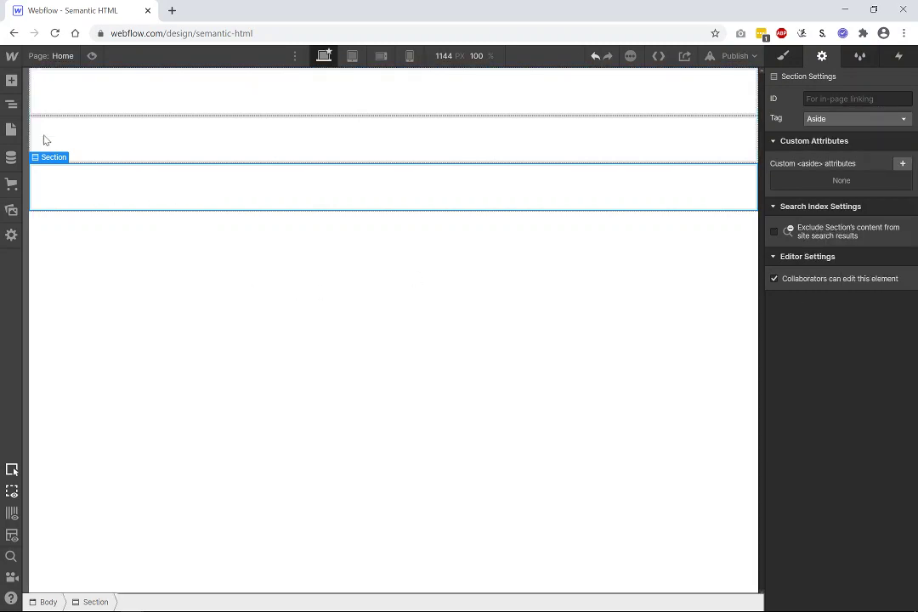
# Step: Add a fourth Section below the Aside and tag it Footer
pyautogui.click(11, 80)
pyautogui.moveTo(70, 165); pyautogui.dragTo(430, 291)
pyautogui.click(848, 121)
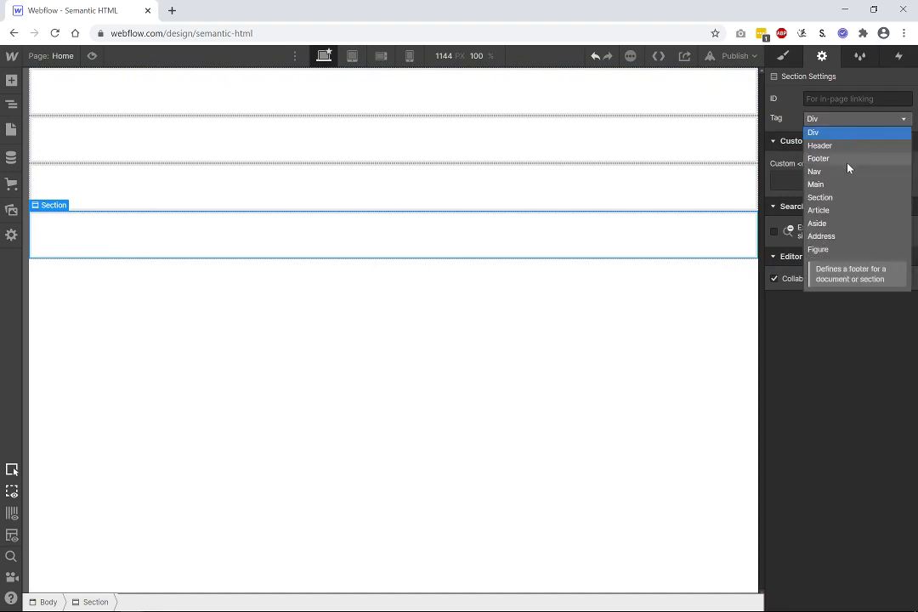
pyautogui.click(842, 158)
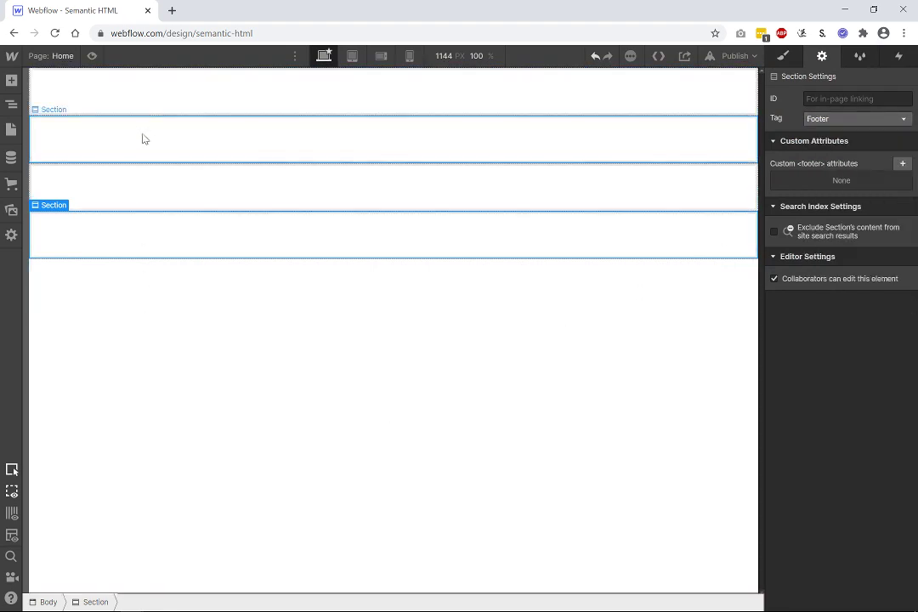
# Step: Select each of the four Sections to verify their tags, then list them in the Navigator
pyautogui.click(146, 96)
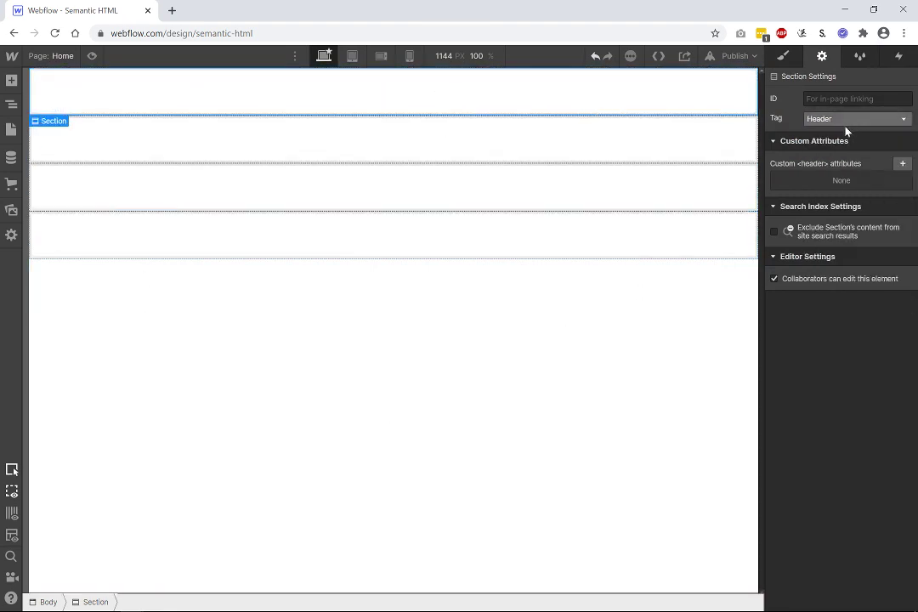
pyautogui.click(596, 140)
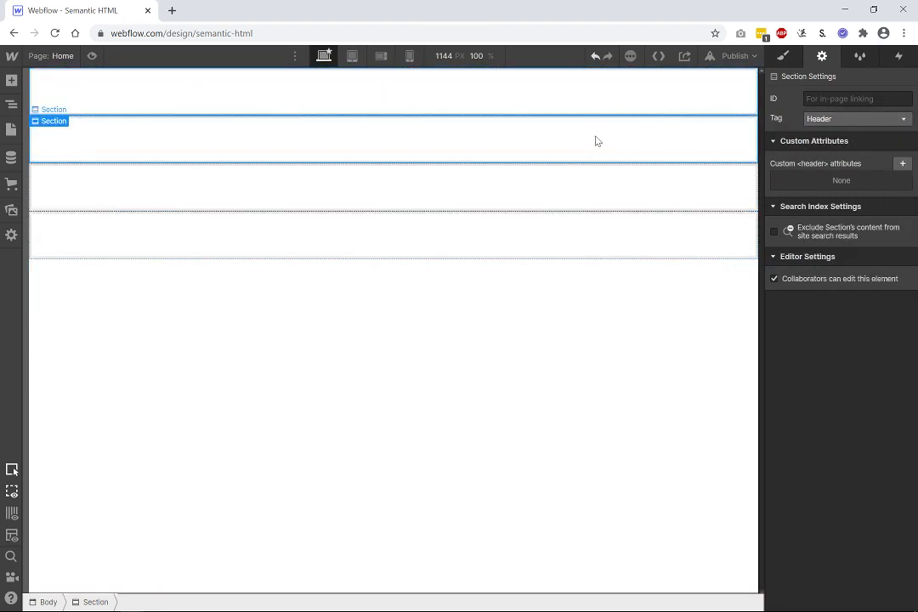
pyautogui.click(569, 204)
pyautogui.click(563, 244)
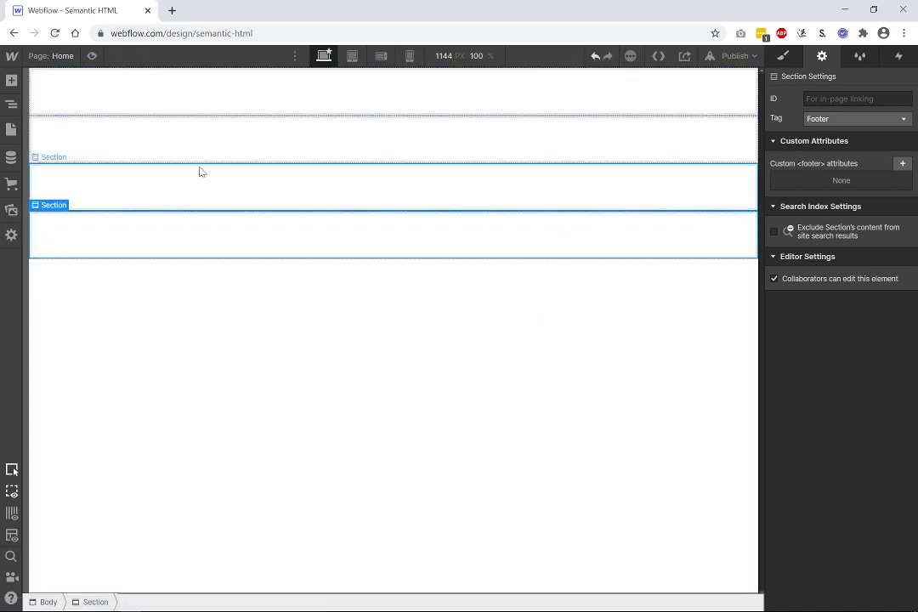
pyautogui.click(11, 104)
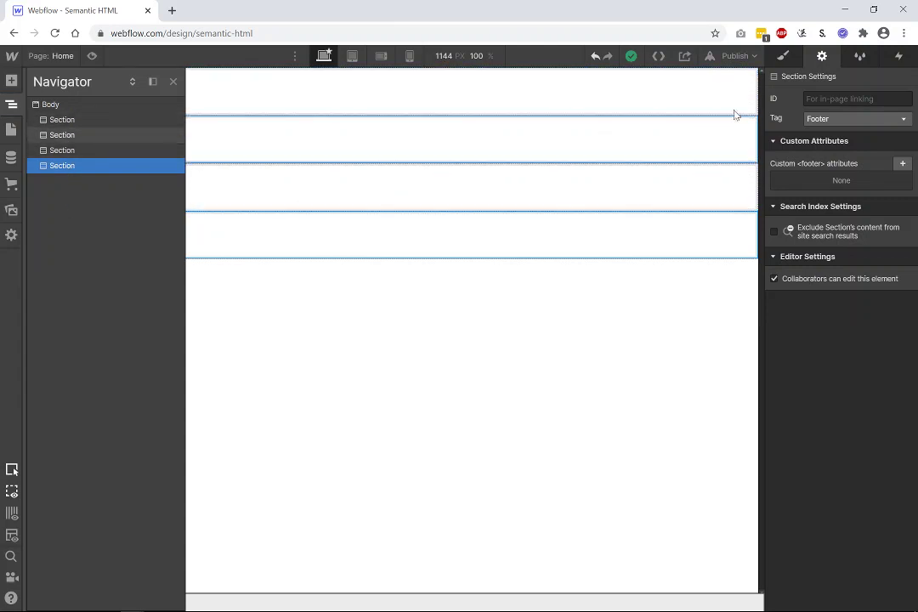
pyautogui.press('s')
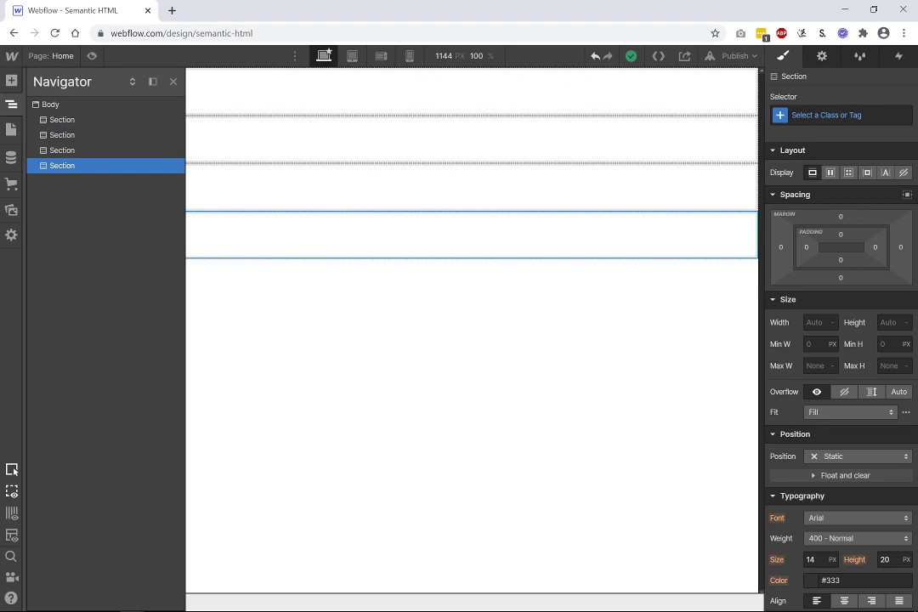
# Step: Publish the site with semantic-html.webflow.io selected as the destination domain
pyautogui.click(389, 385)
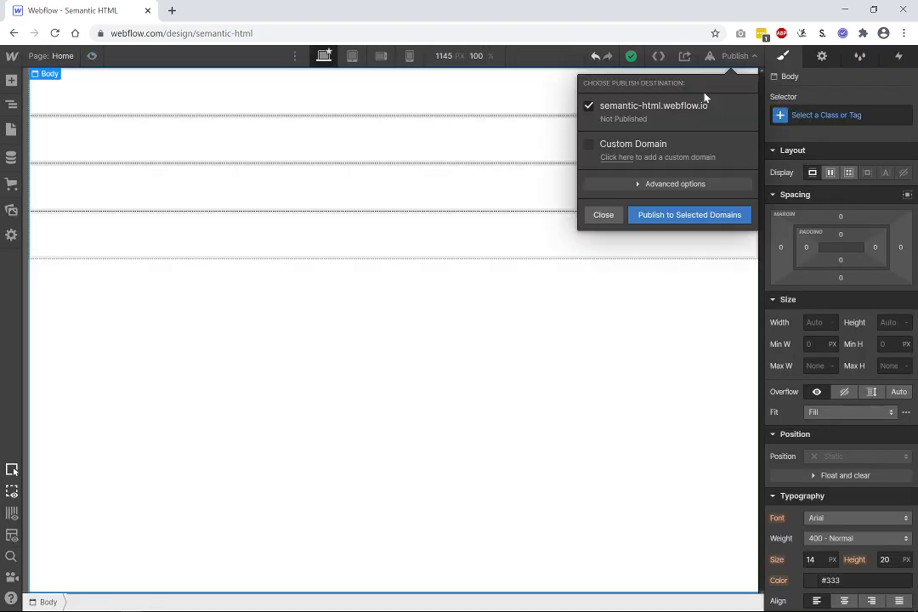
pyautogui.click(660, 108)
pyautogui.click(671, 107)
pyautogui.click(688, 223)
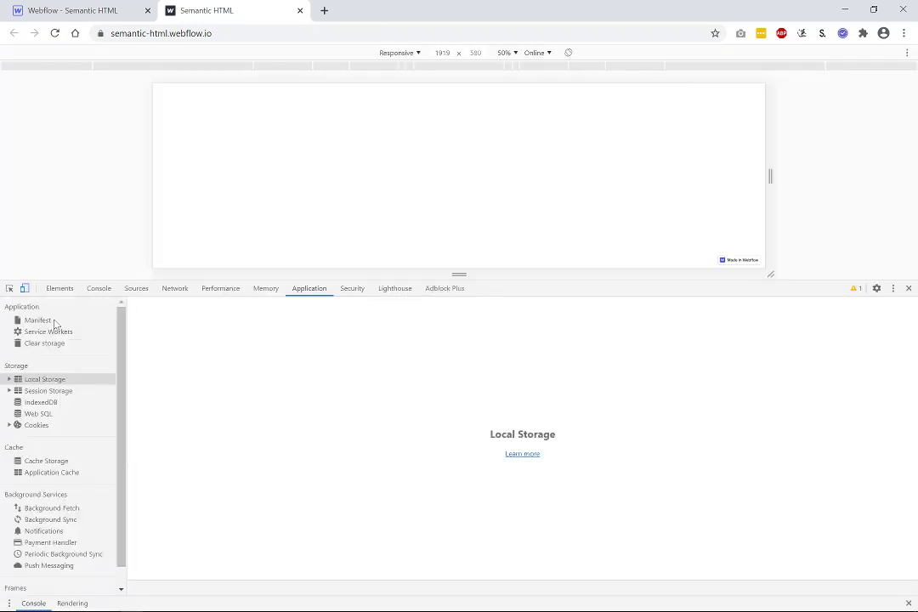
# Step: Preview the live page at the 425px device preset, 371 px tall
pyautogui.click(24, 288)
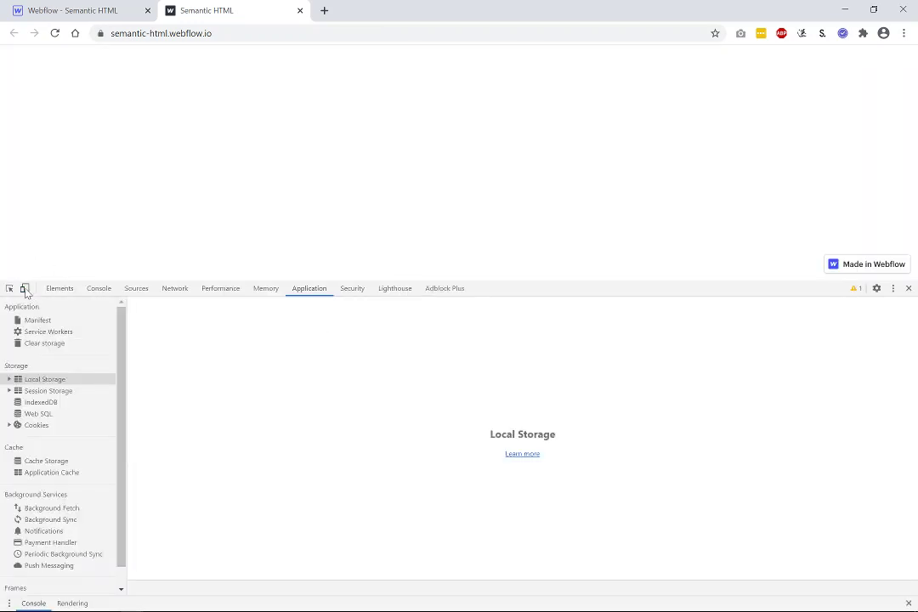
pyautogui.click(25, 288)
pyautogui.click(605, 74)
pyautogui.click(523, 76)
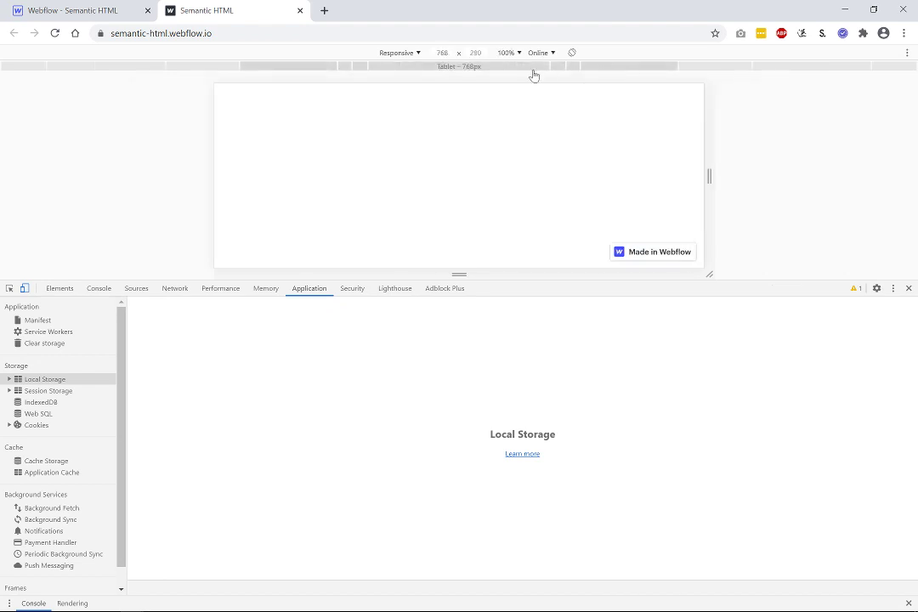
pyautogui.click(543, 69)
pyautogui.click(574, 71)
pyautogui.click(587, 70)
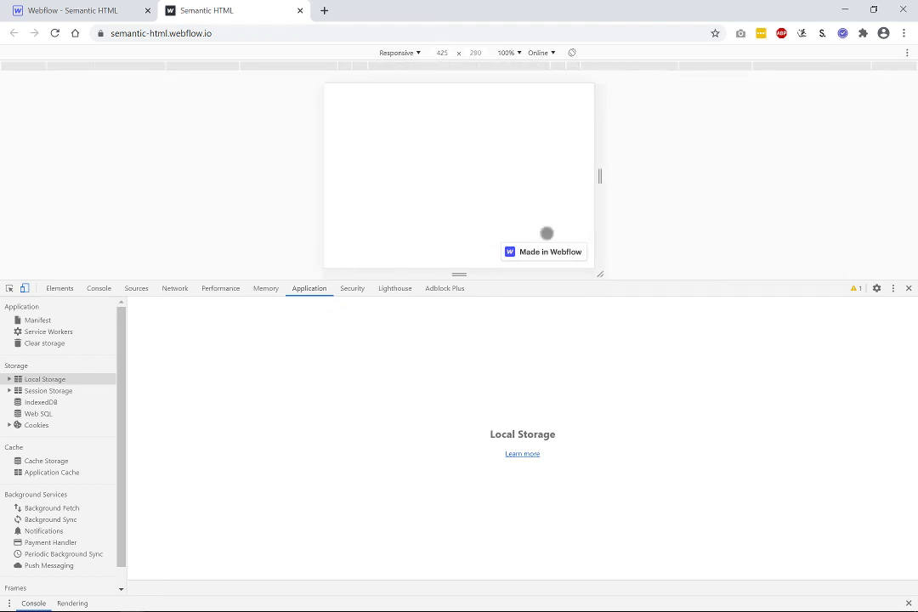
pyautogui.moveTo(621, 281); pyautogui.dragTo(617, 334)
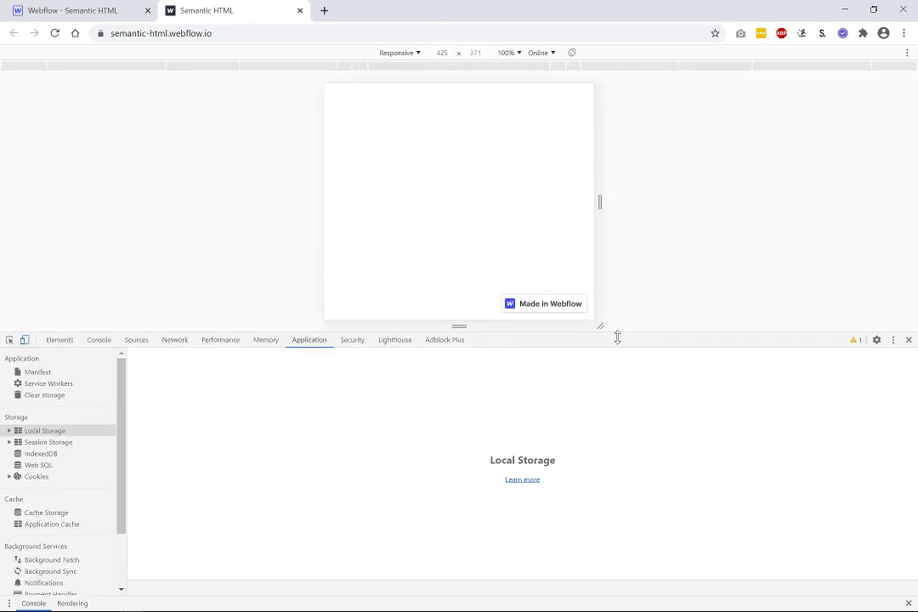
# Step: Inspect the header, main, aside and footer elements in the Elements panel
pyautogui.click(62, 341)
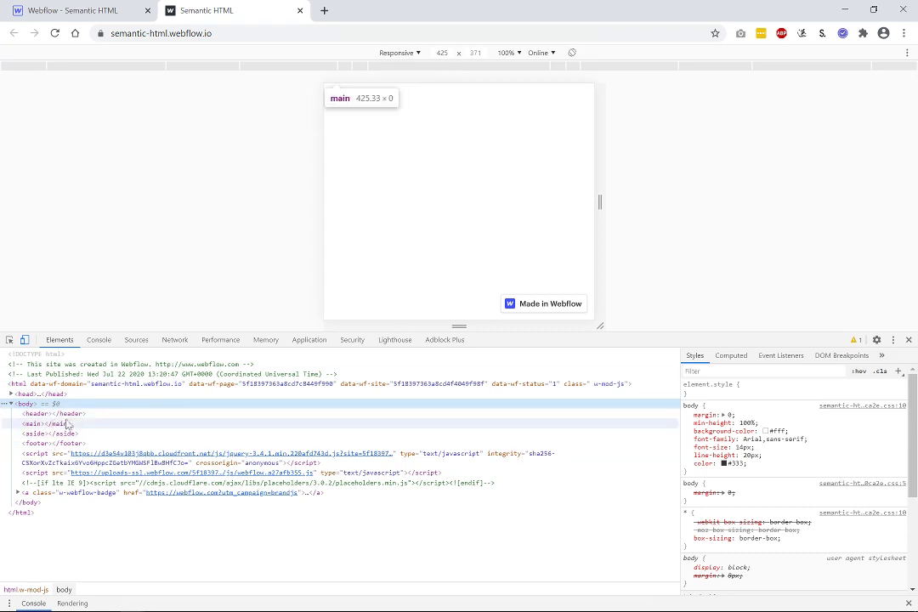
pyautogui.press('Down')
pyautogui.press('Down')
pyautogui.press('Down')
pyautogui.press('Down')
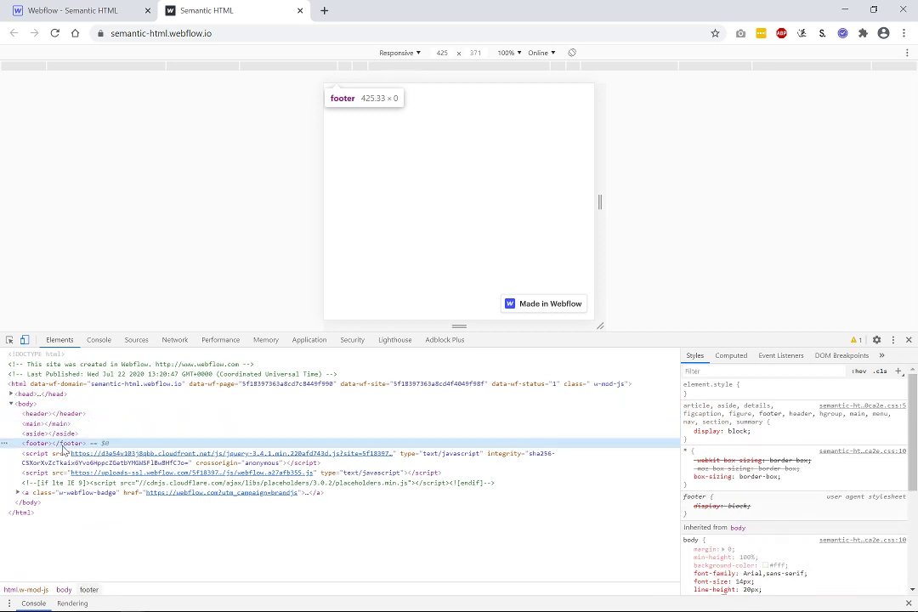
pyautogui.press('Down')
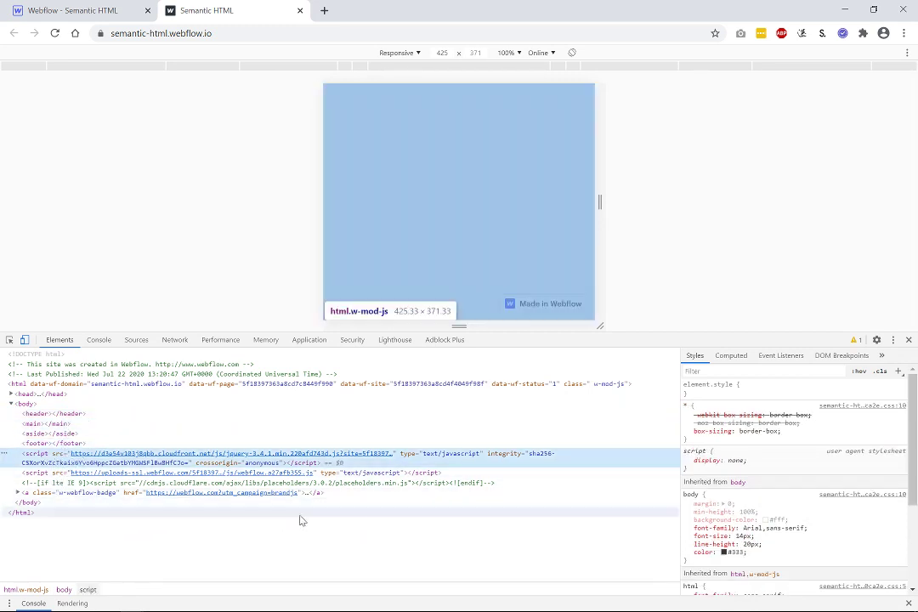
pyautogui.click(306, 493)
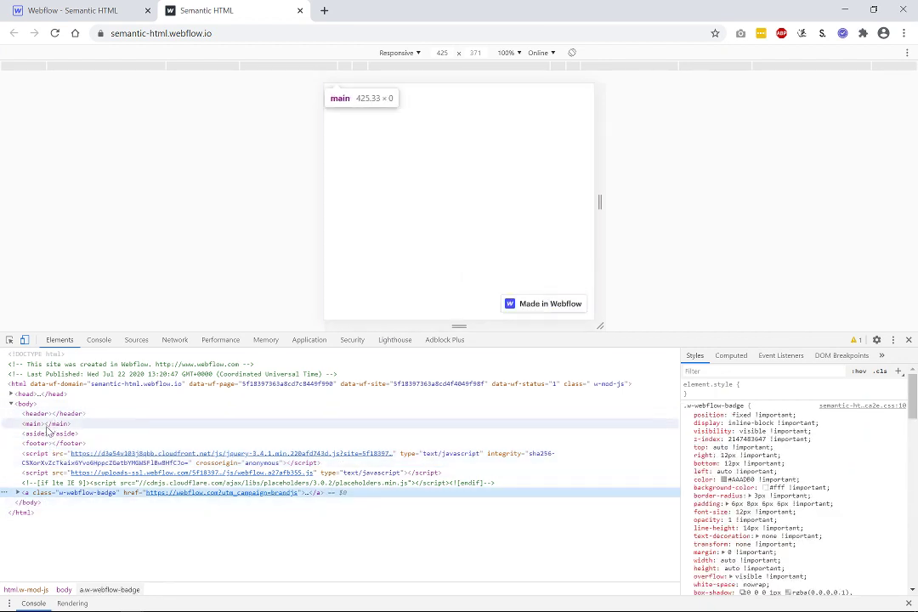
pyautogui.click(26, 404)
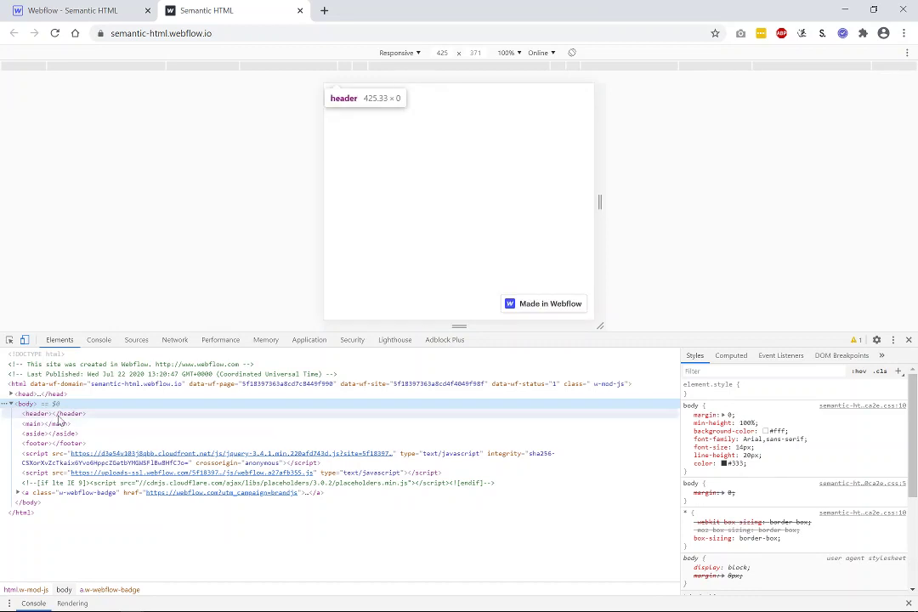
pyautogui.click(56, 445)
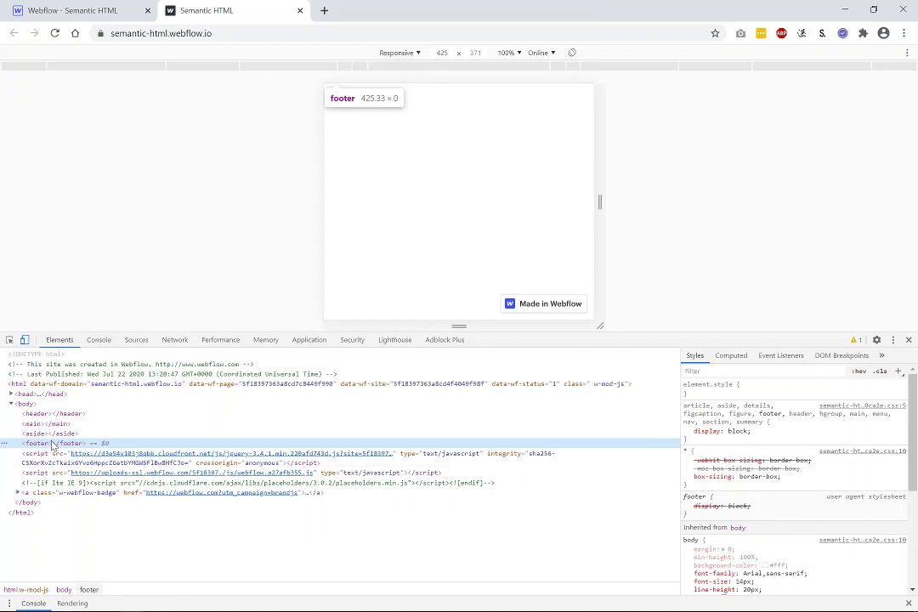
# Step: Back in Webflow, dismiss the publish popup and check the top Section's Header tag in Settings
pyautogui.moveTo(654, 333); pyautogui.dragTo(654, 564)
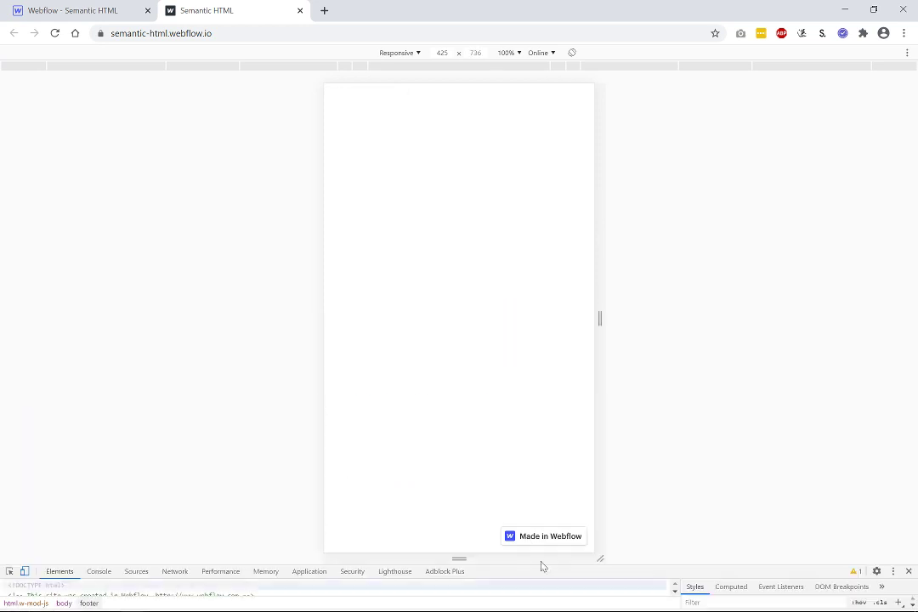
pyautogui.click(72, 10)
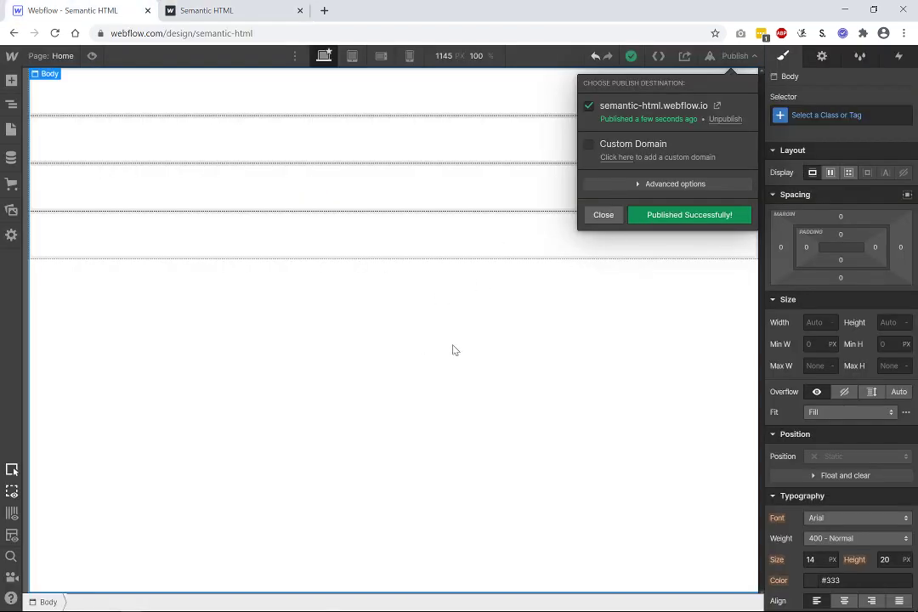
pyautogui.click(510, 306)
pyautogui.click(822, 56)
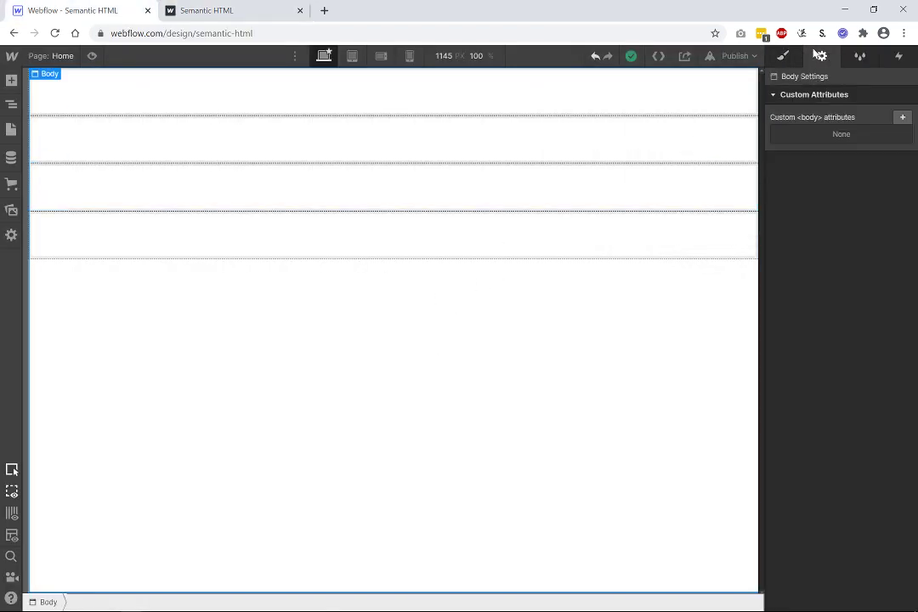
pyautogui.click(143, 112)
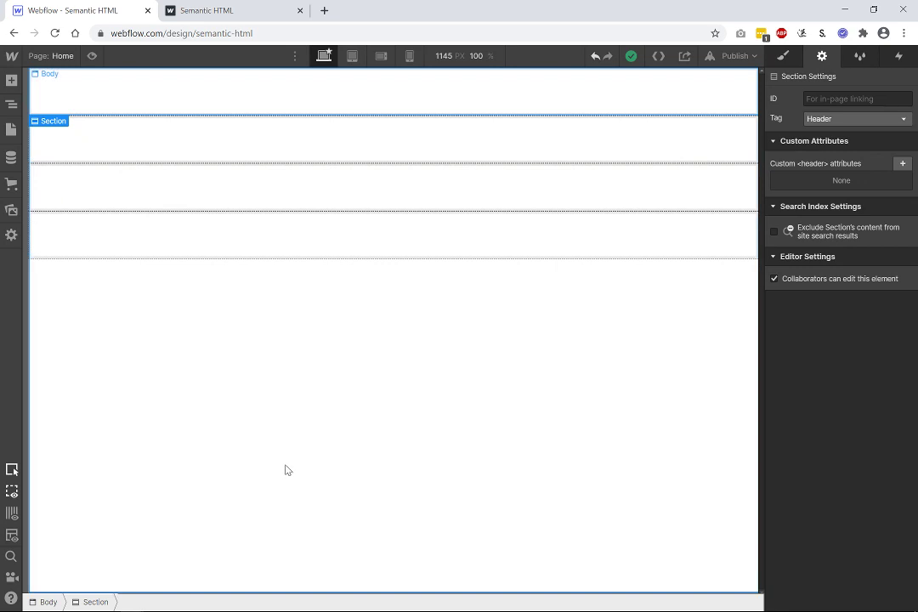
# Step: Drag a Div Block from the Basic group into the top Section in the Navigator
pyautogui.click(11, 104)
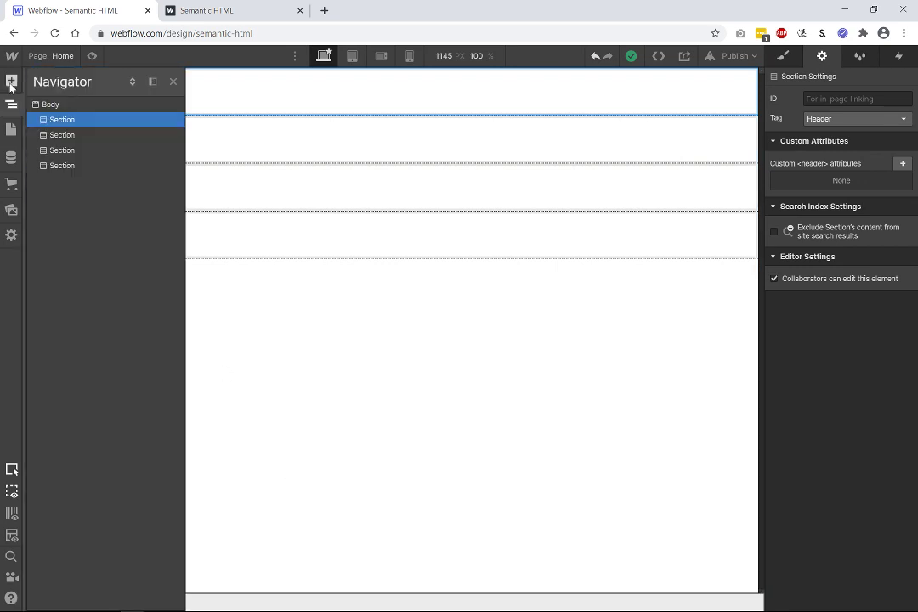
pyautogui.click(11, 79)
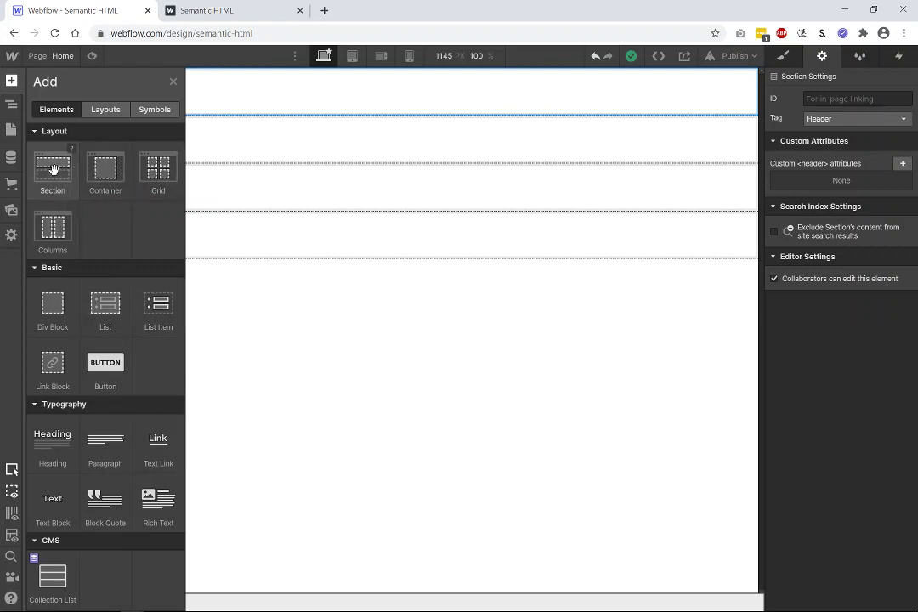
pyautogui.moveTo(51, 308); pyautogui.dragTo(84, 128)
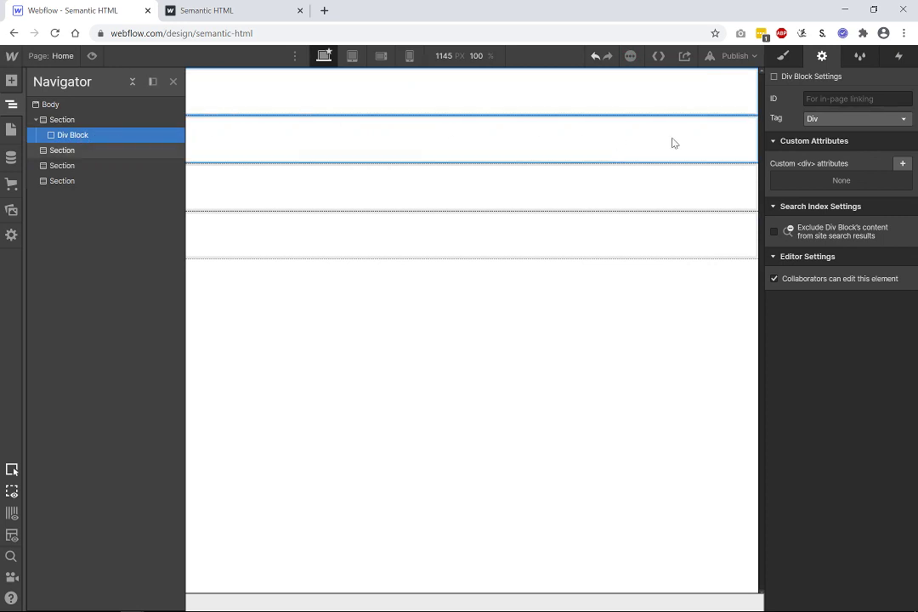
# Step: Switch the Div Block's tag through Nav, Header and Footer, leaving it tagged Main
pyautogui.click(825, 126)
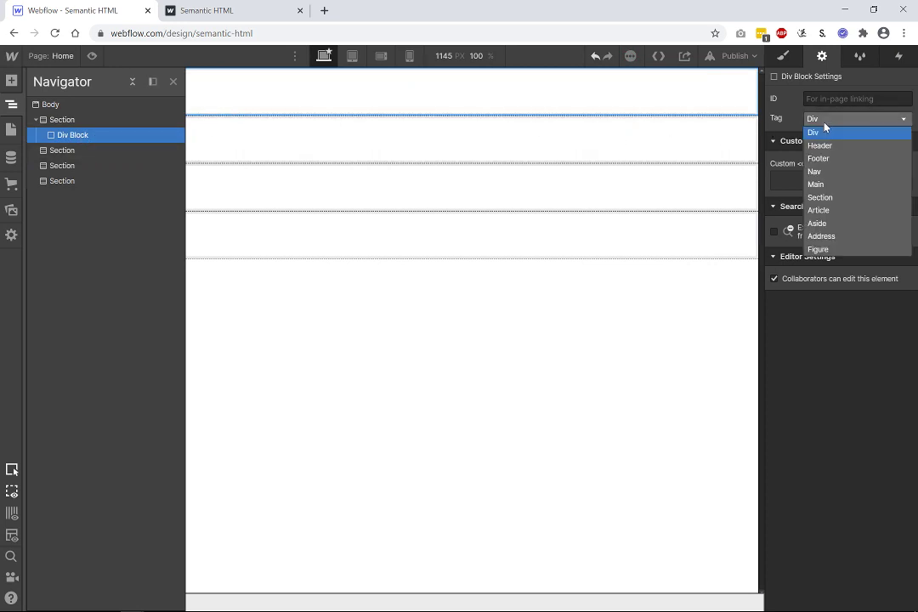
pyautogui.click(824, 174)
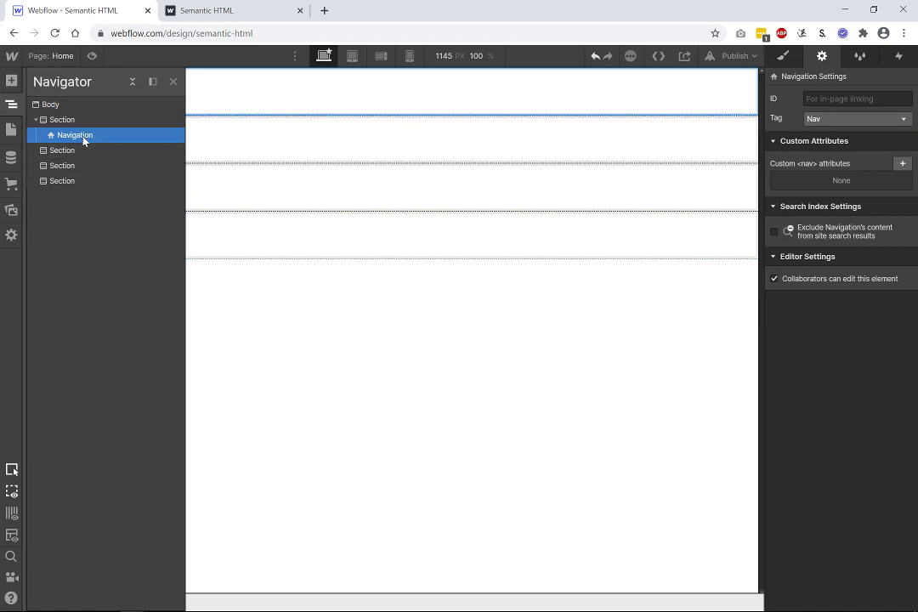
pyautogui.click(830, 121)
pyautogui.click(827, 148)
pyautogui.click(842, 122)
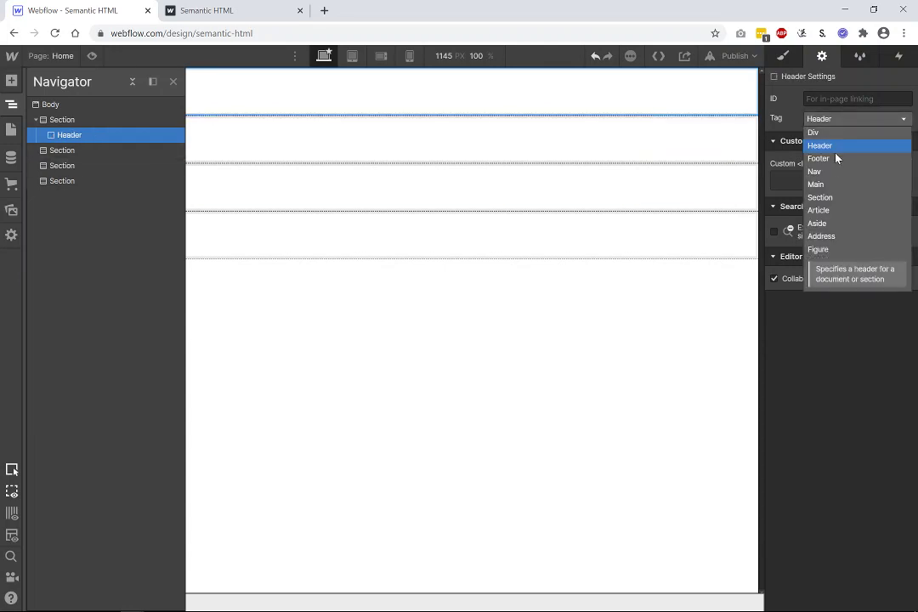
pyautogui.click(833, 160)
pyautogui.click(840, 121)
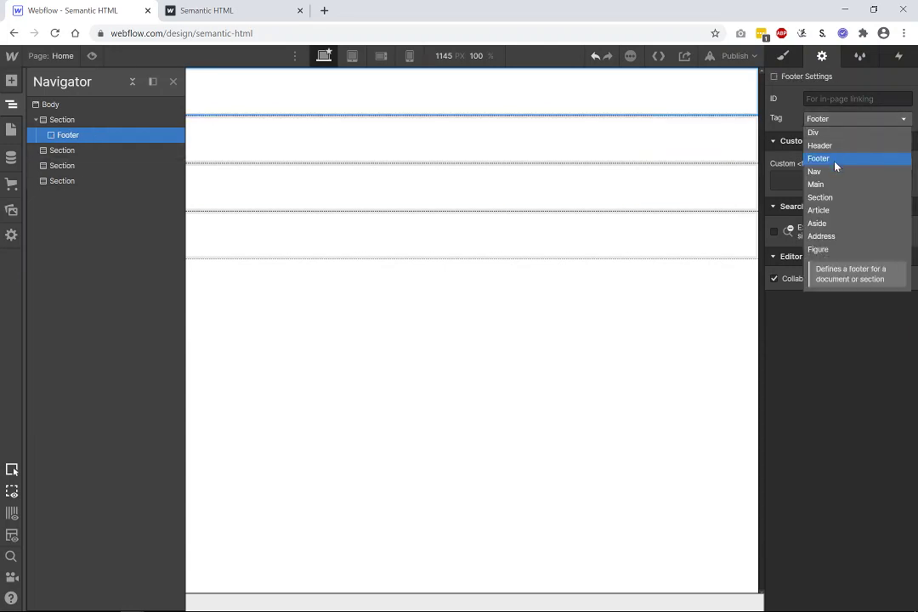
pyautogui.click(831, 185)
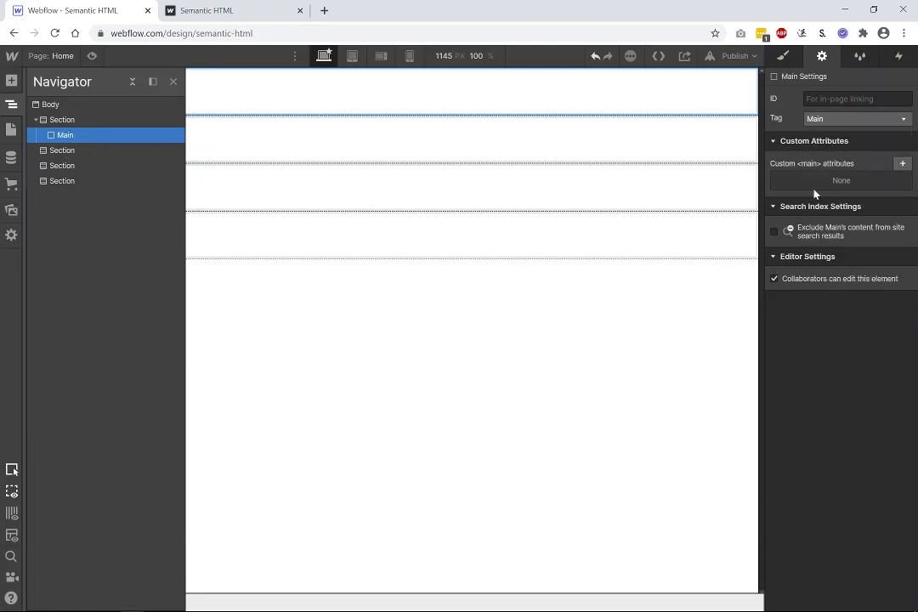
pyautogui.click(851, 119)
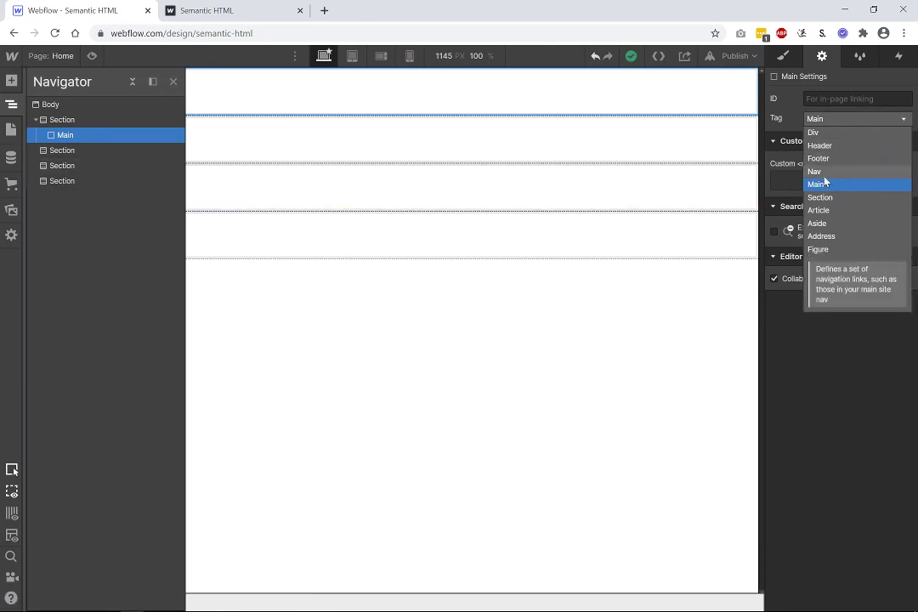
# Step: Reset the block to a plain Div, then retag it Nav so it appears as Navigation
pyautogui.click(818, 132)
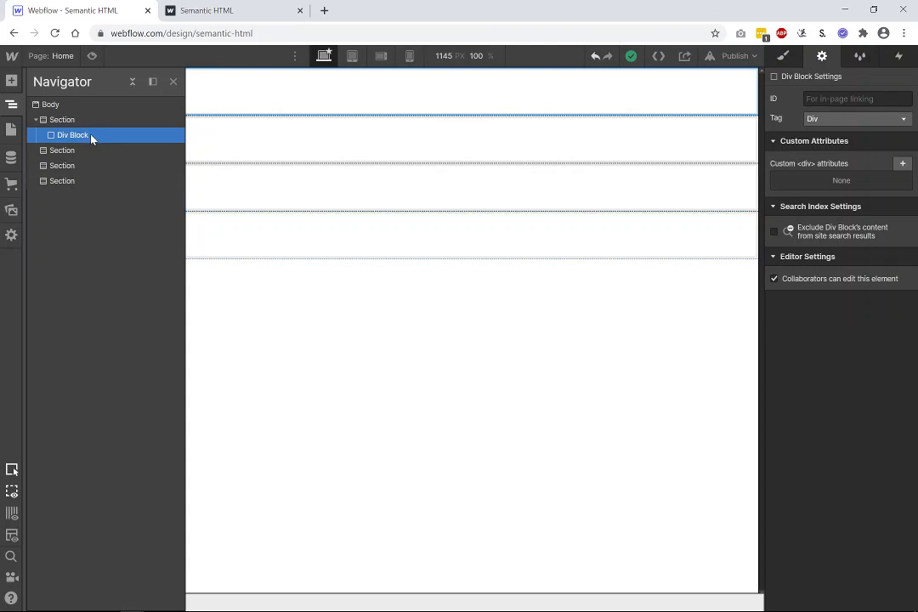
pyautogui.click(816, 120)
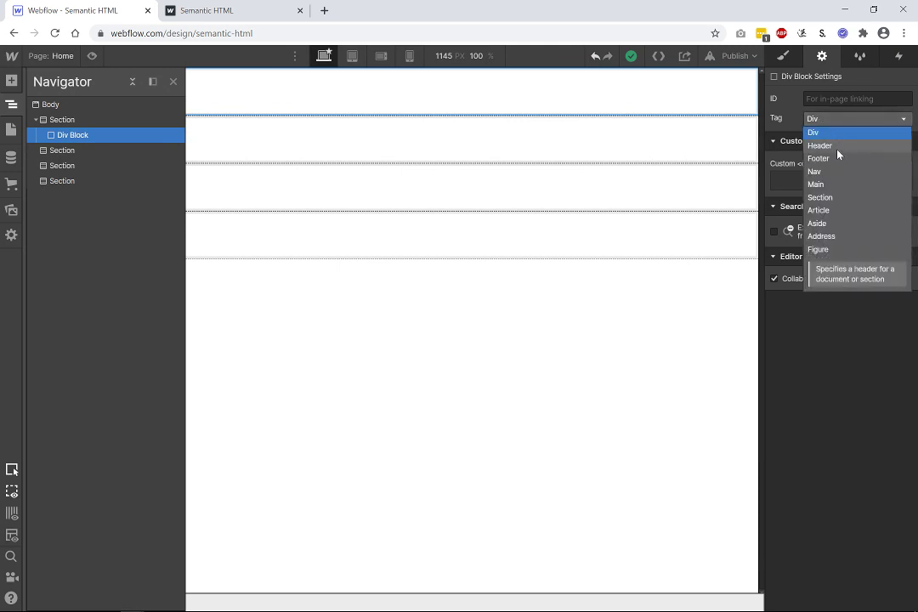
pyautogui.click(831, 173)
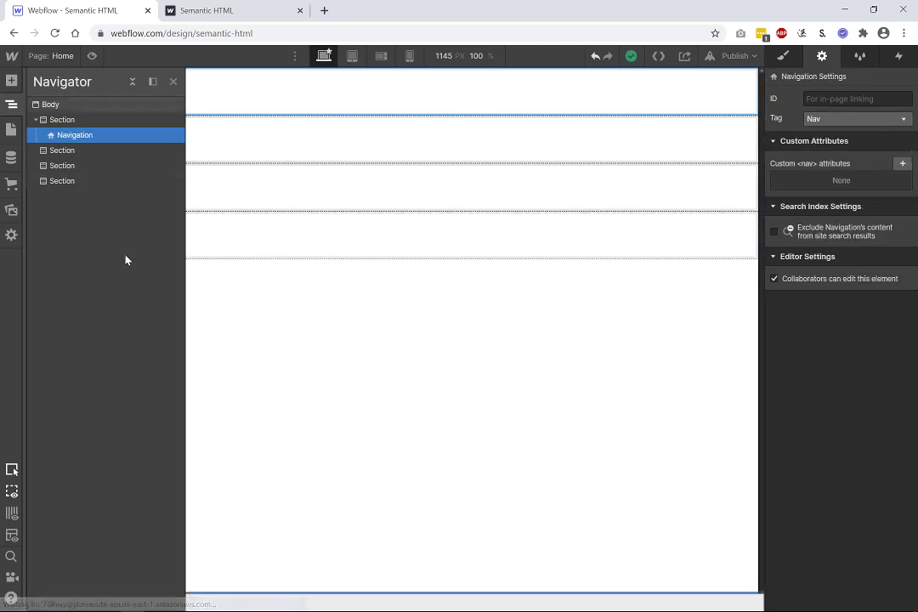